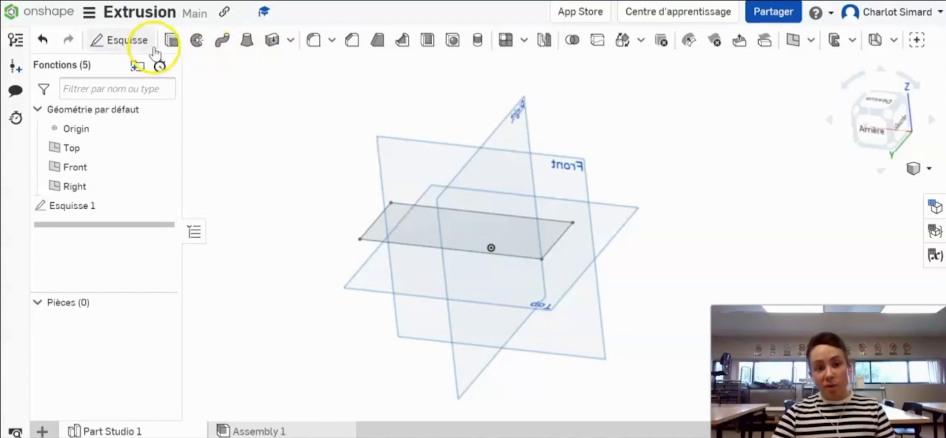
Extrude the rectangular face of Esquisse 1 upward as a new solid, pulling the blind depth out to about 44 mm
click(169, 42)
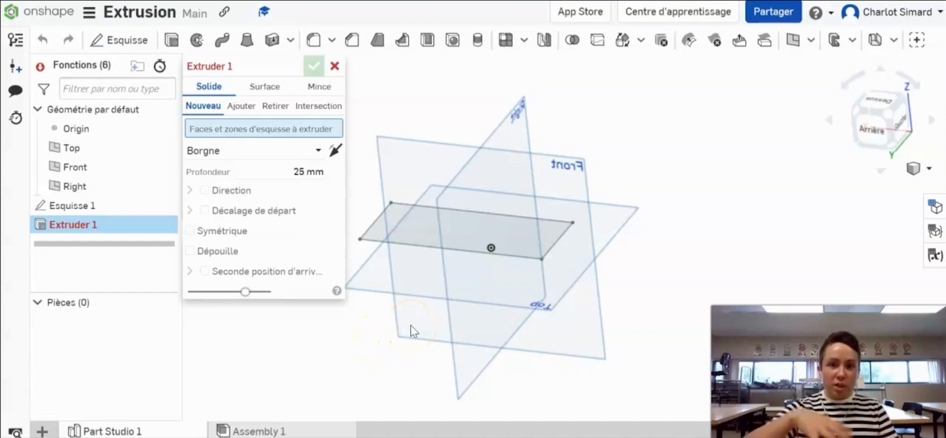
click(465, 230)
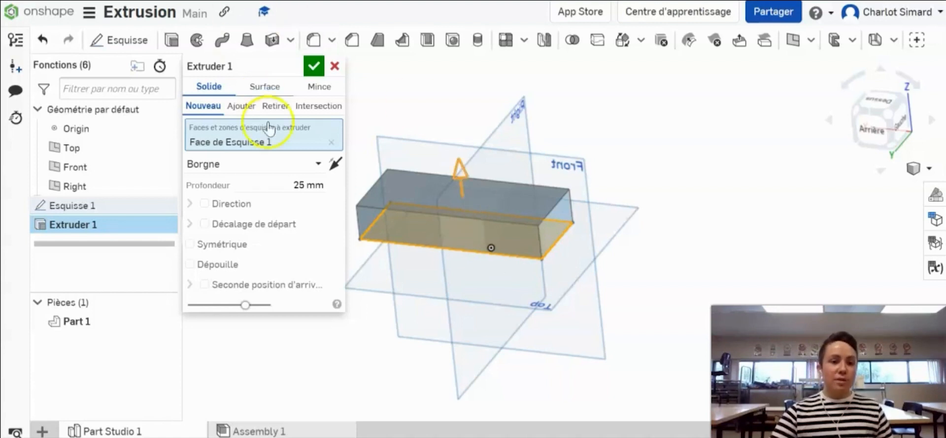
click(314, 161)
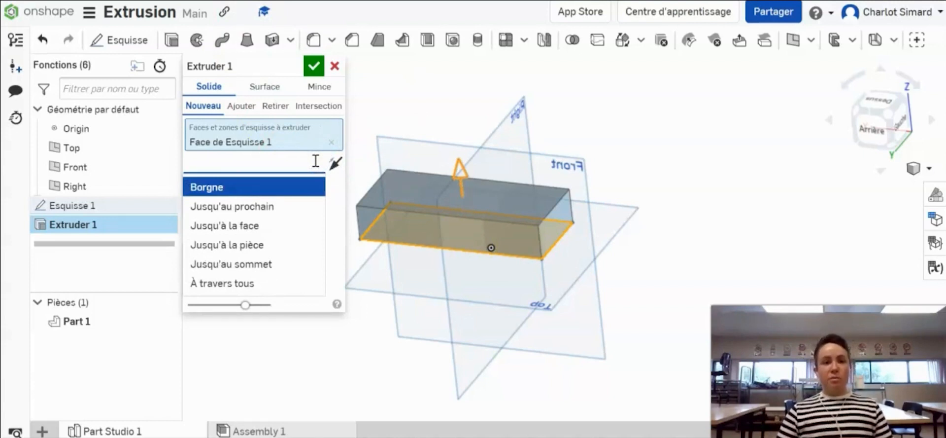
mouse_move(457, 151)
mouse_down()
mouse_move(460, 165)
mouse_move(457, 143)
mouse_up()
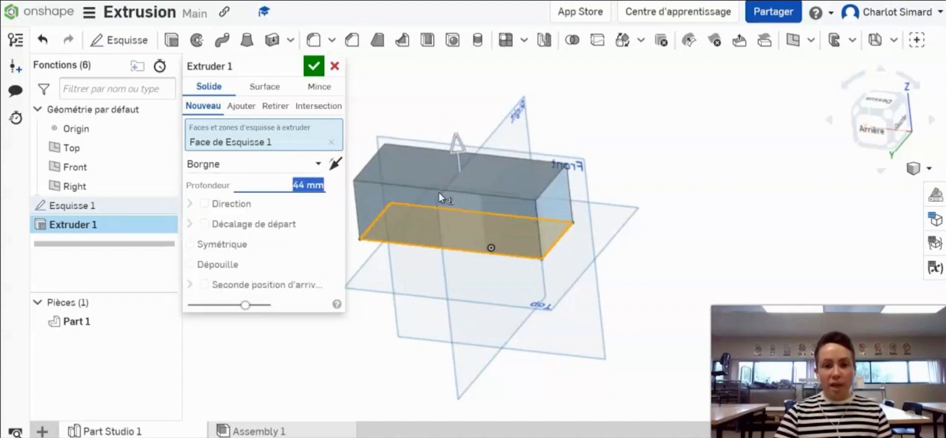
Set the solid extrusion's depth to 50 mm, keeping Borgne as the end type
click(293, 186)
double_click(308, 184)
text(50)
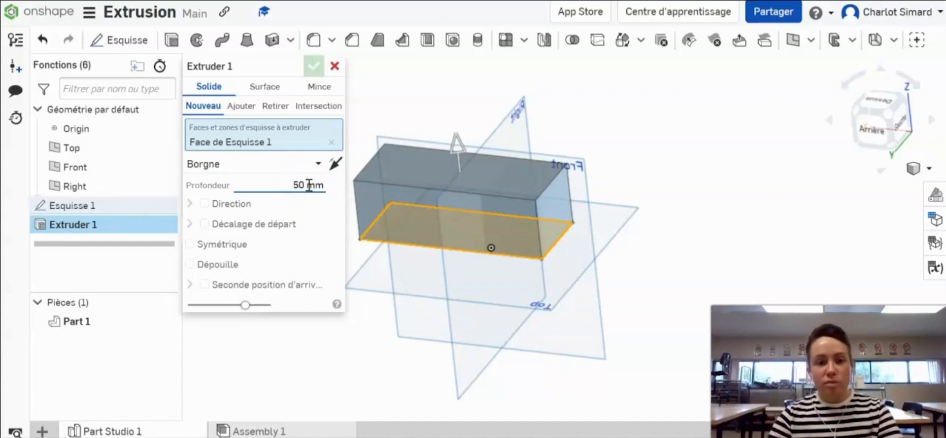
key(Return)
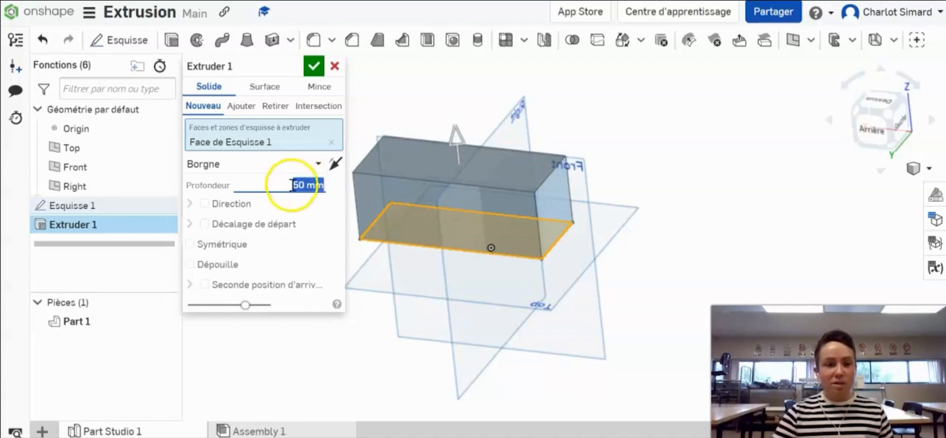
click(307, 166)
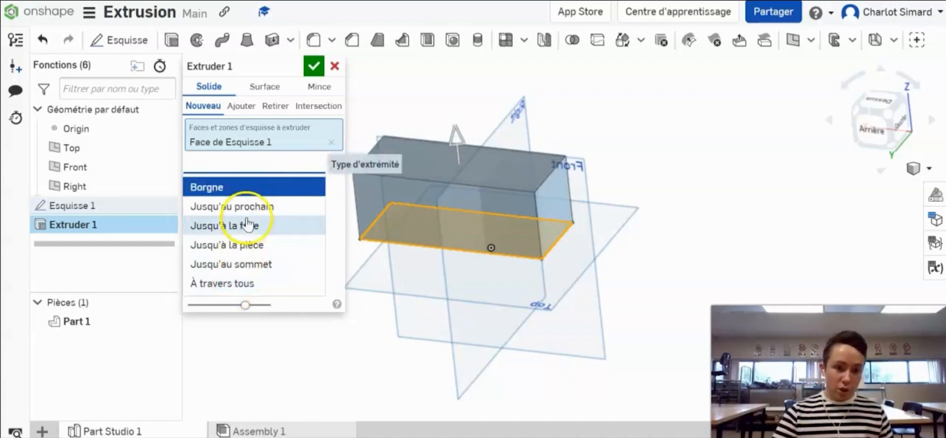
click(289, 61)
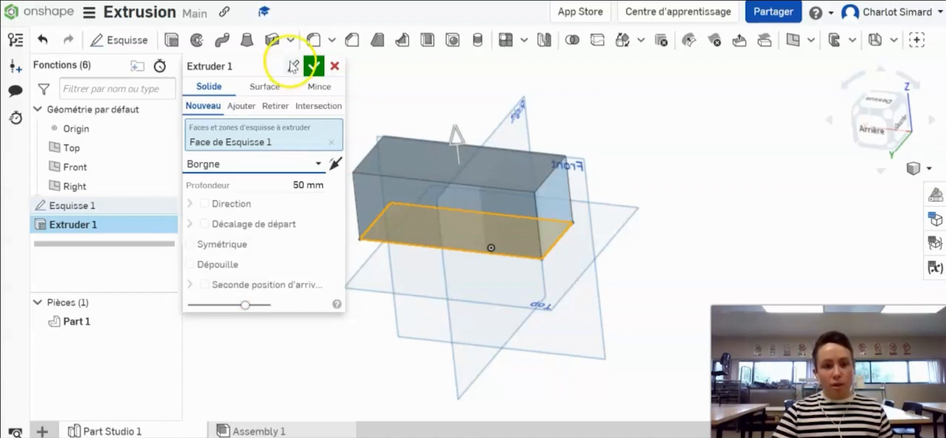
Change the extrusion to a new surface made from the rectangle's four edges
click(266, 87)
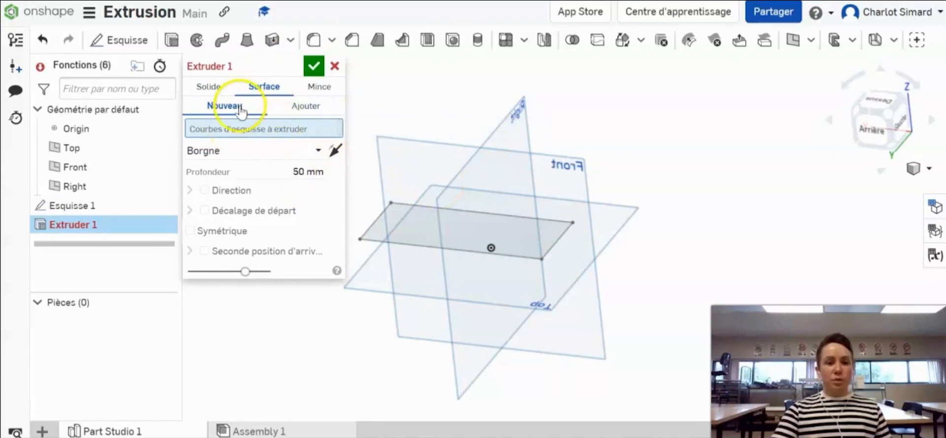
click(381, 216)
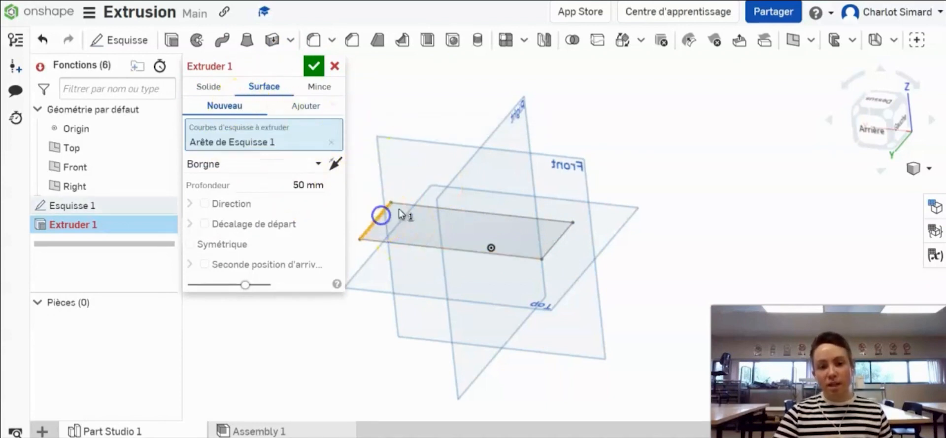
click(407, 204)
click(562, 229)
click(450, 249)
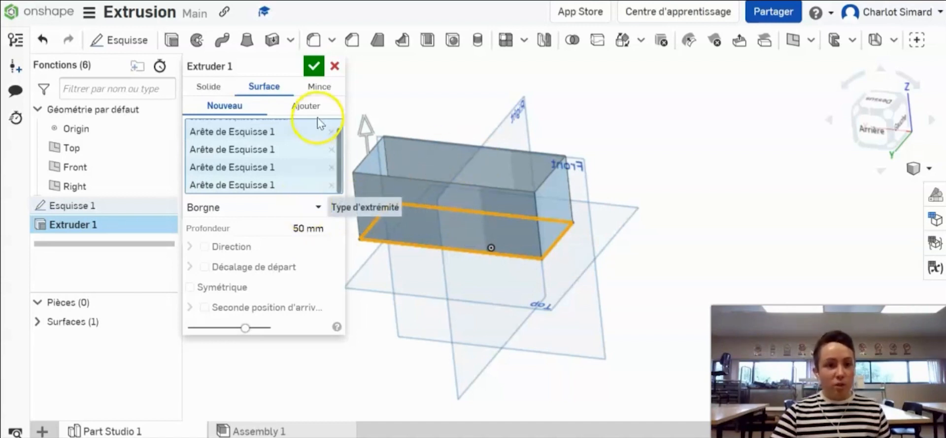
Make the extrusion a thin (Mince) solid based on the rectangle's face, with a 5 mm wall and 50 mm depth
click(319, 87)
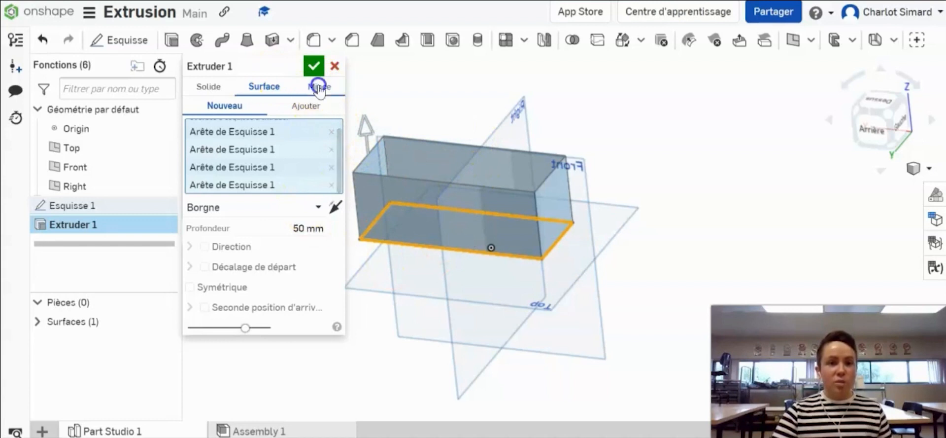
click(463, 237)
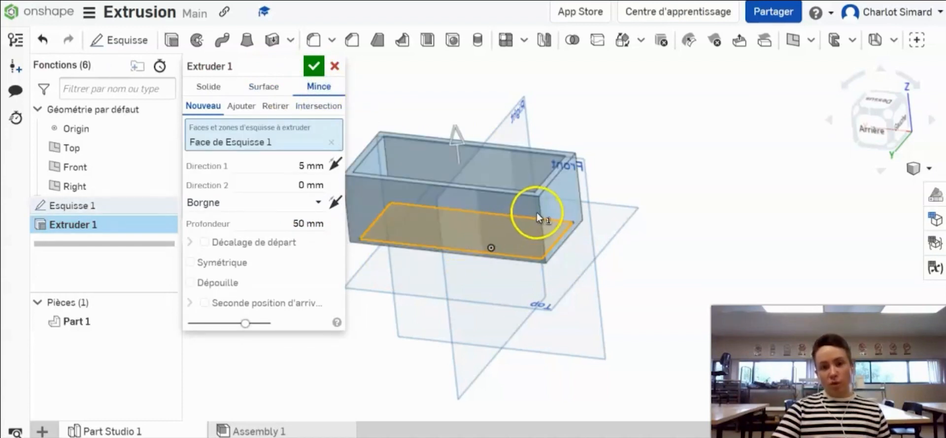
right_drag(515, 175, 525, 150)
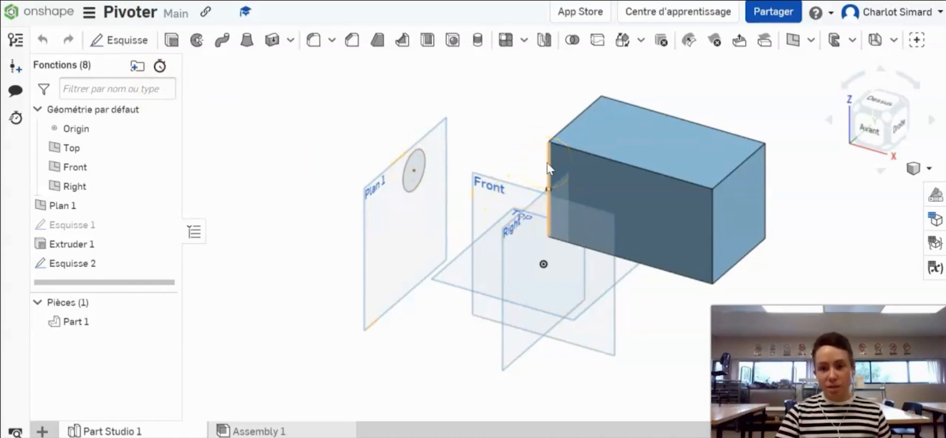
Revolve the circular face of Esquisse 2 as a full-turn solid around the block's vertical edge nearest the Front plane
click(199, 42)
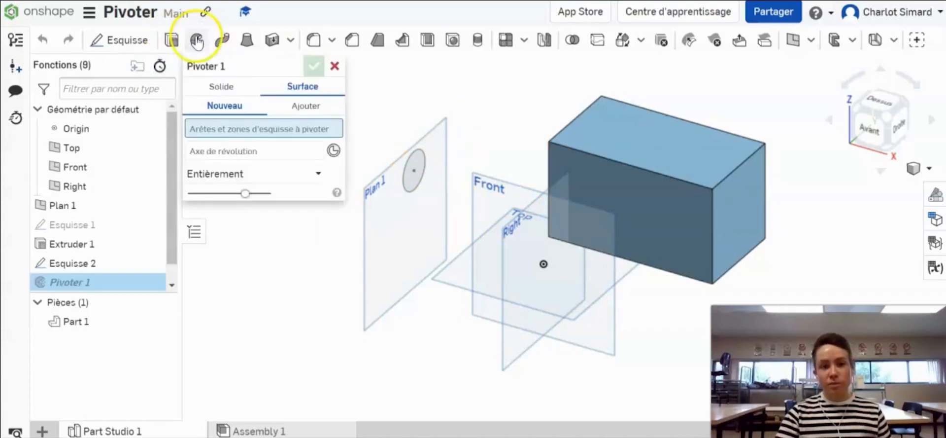
click(224, 88)
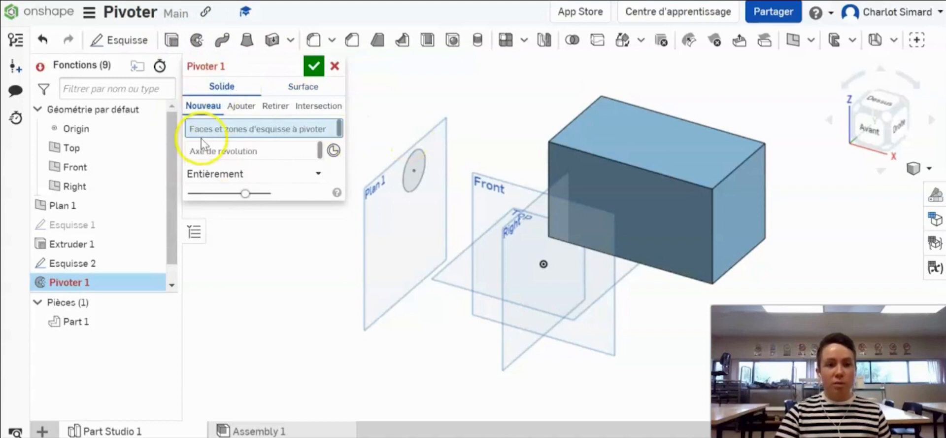
click(421, 164)
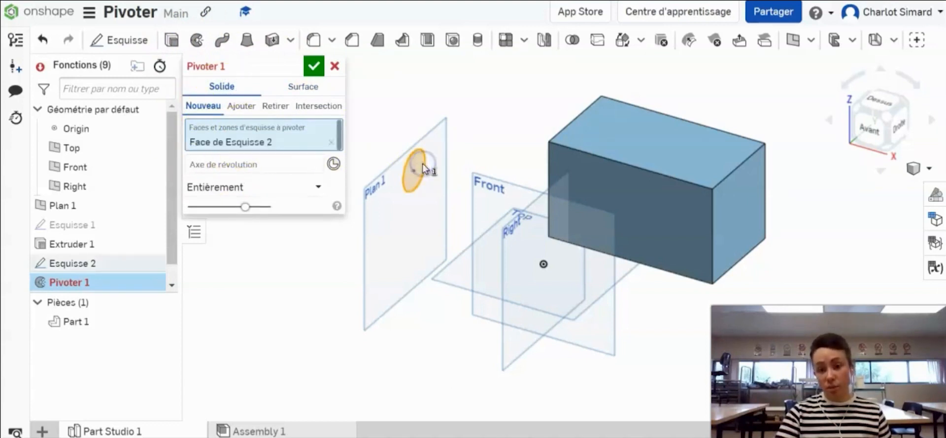
click(247, 167)
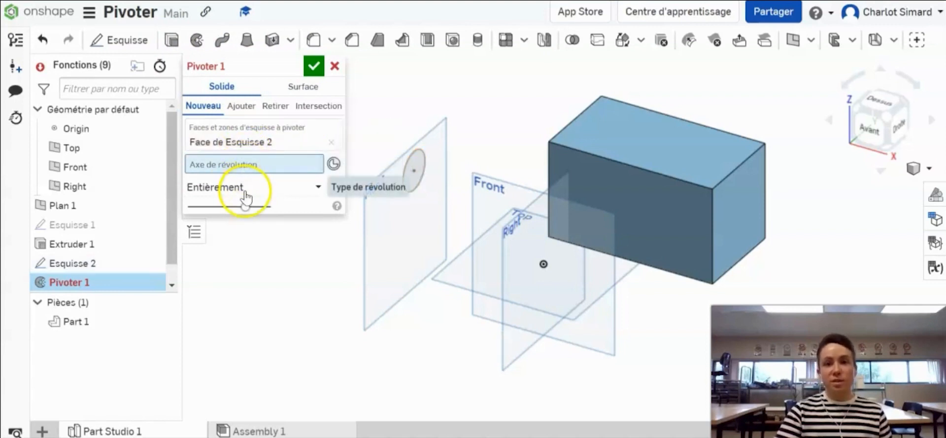
click(548, 160)
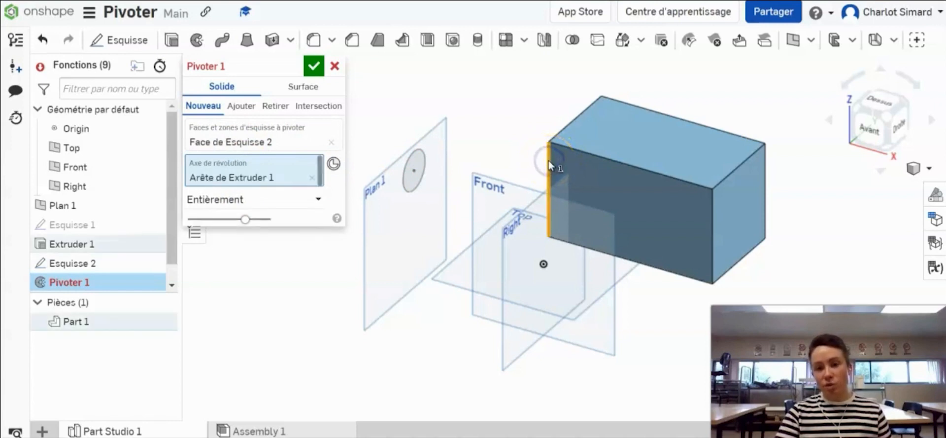
click(490, 345)
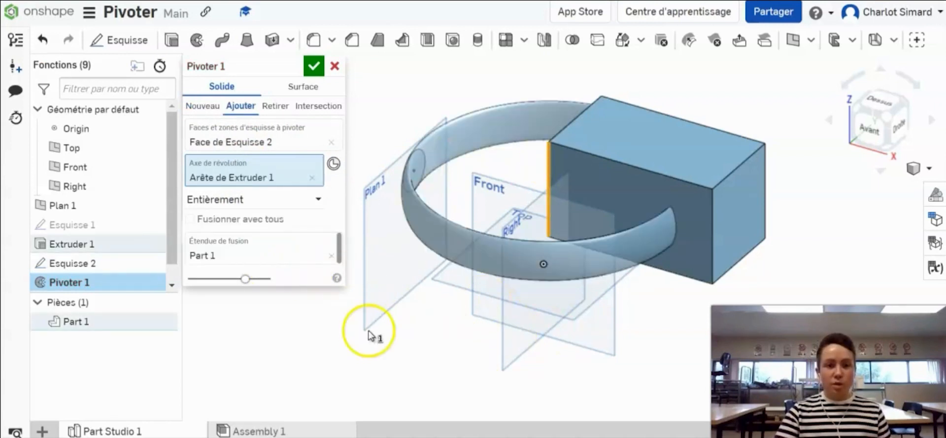
Cycle the revolve's operation through Ajouter, Nouveau and Retirer, leaving it on Intersection with the block
mouse_move(435, 343)
right_down()
mouse_move(451, 333)
mouse_move(427, 333)
right_up()
click(231, 114)
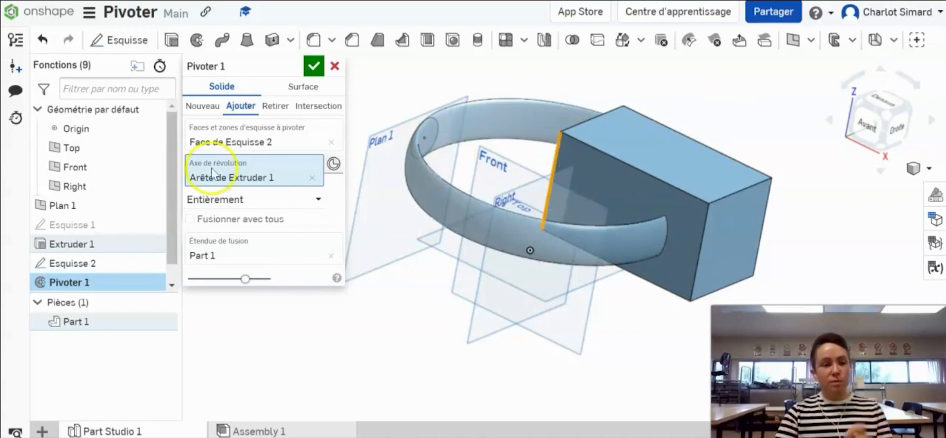
click(197, 107)
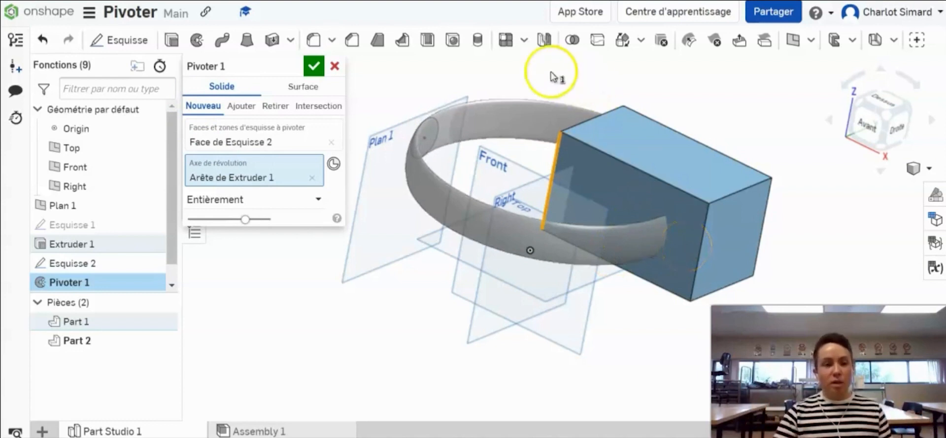
click(276, 113)
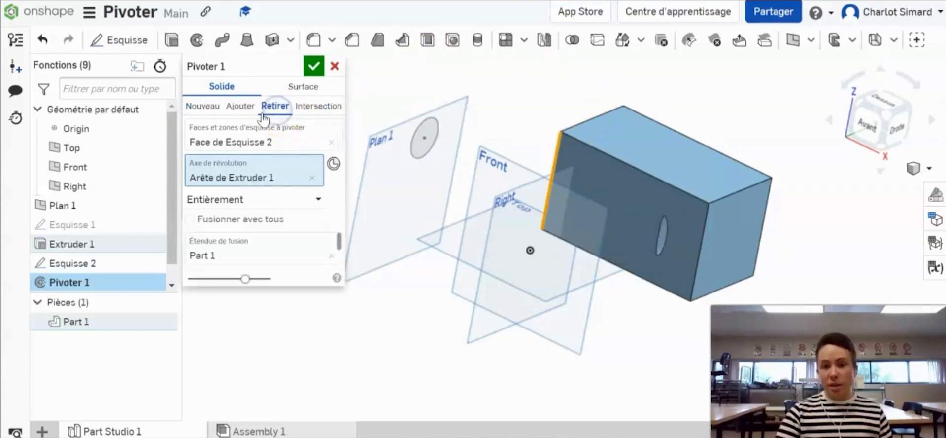
right_drag(650, 305, 670, 311)
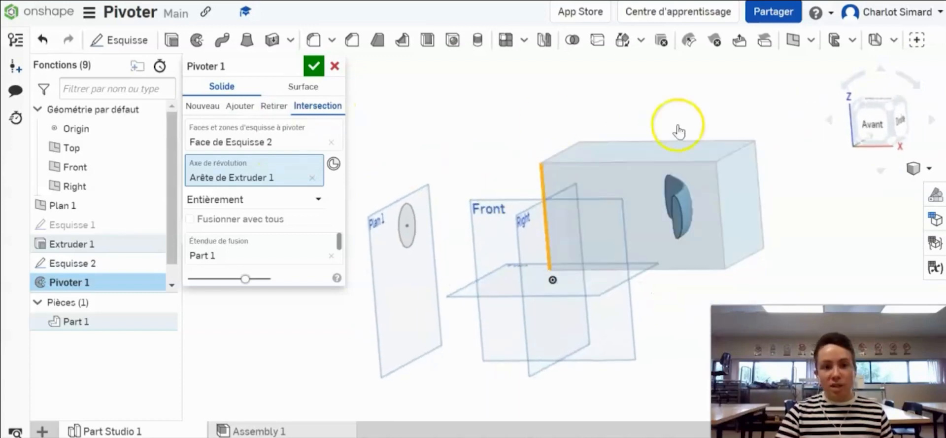
right_drag(743, 203, 733, 239)
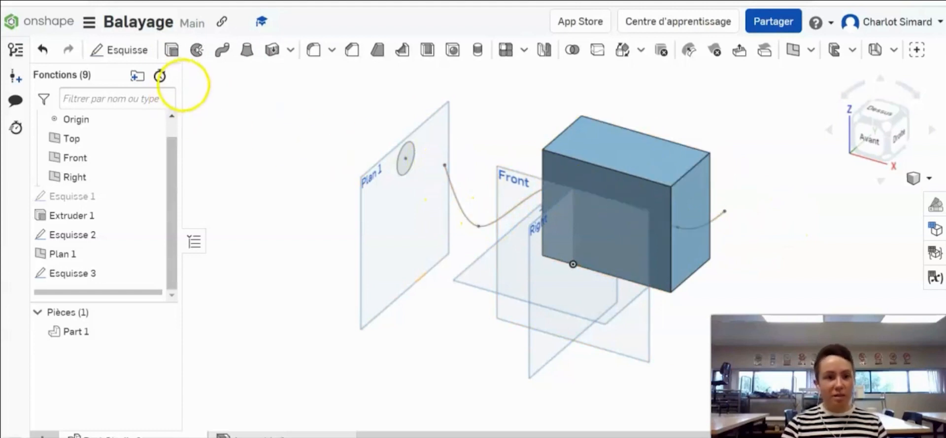
Sweep the circular face of Esquisse 3 along the wavy curve of Esquisse 2 as a solid that conserves the profile's orientation
click(225, 50)
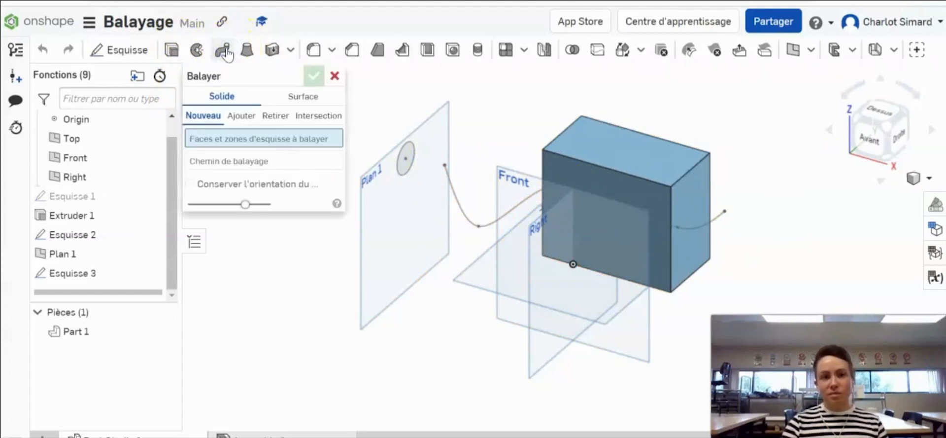
click(409, 155)
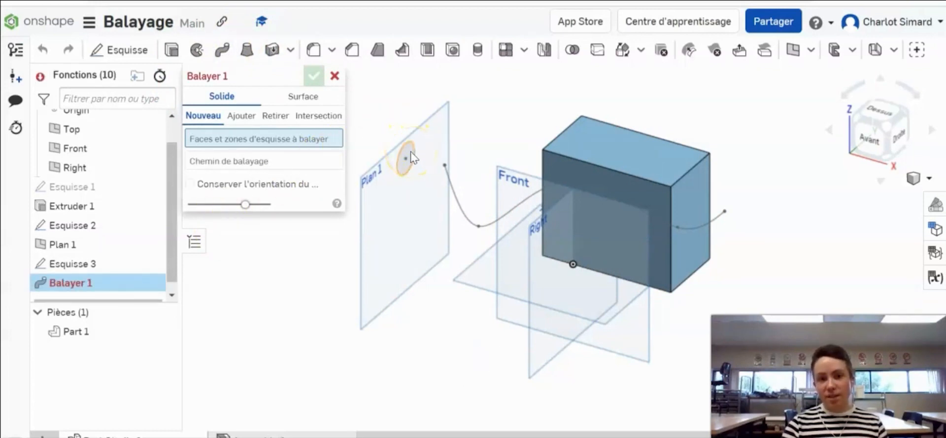
click(262, 176)
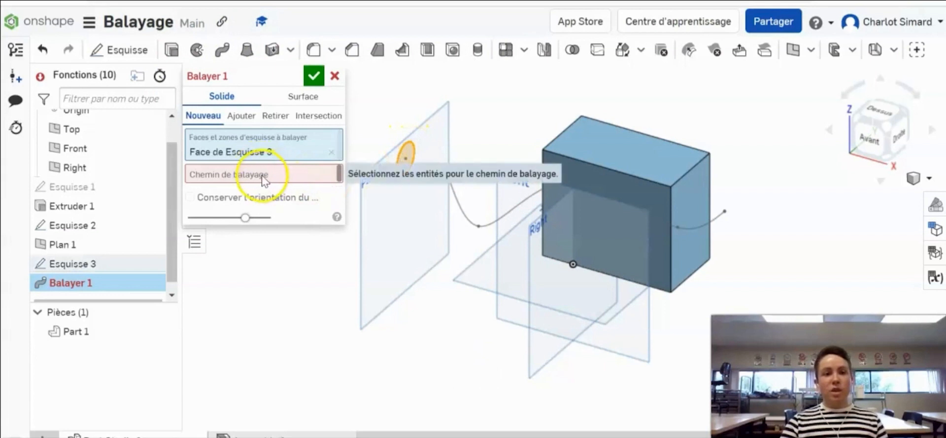
click(457, 206)
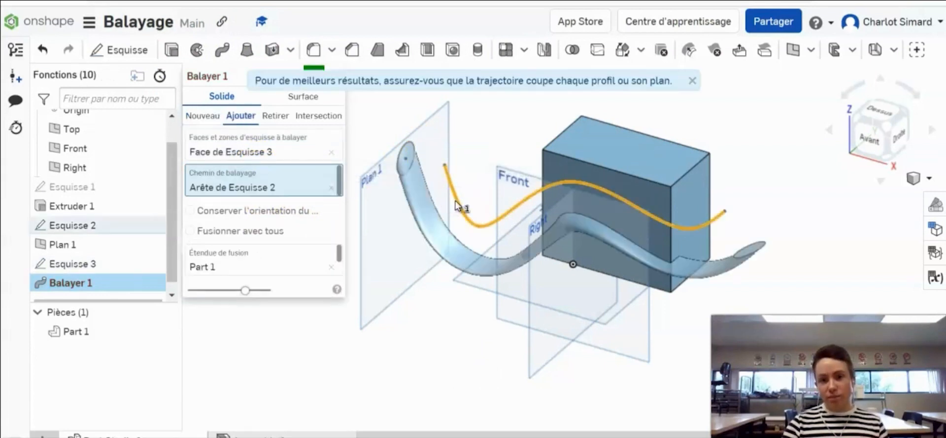
click(692, 80)
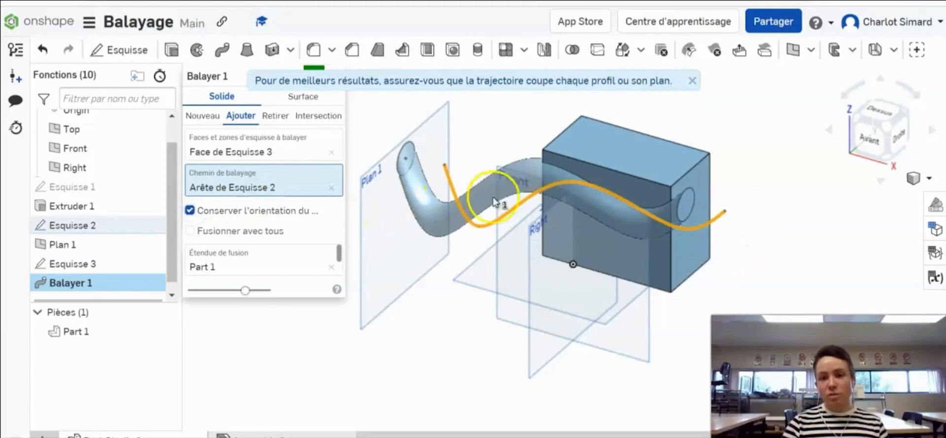
right_drag(487, 292, 469, 229)
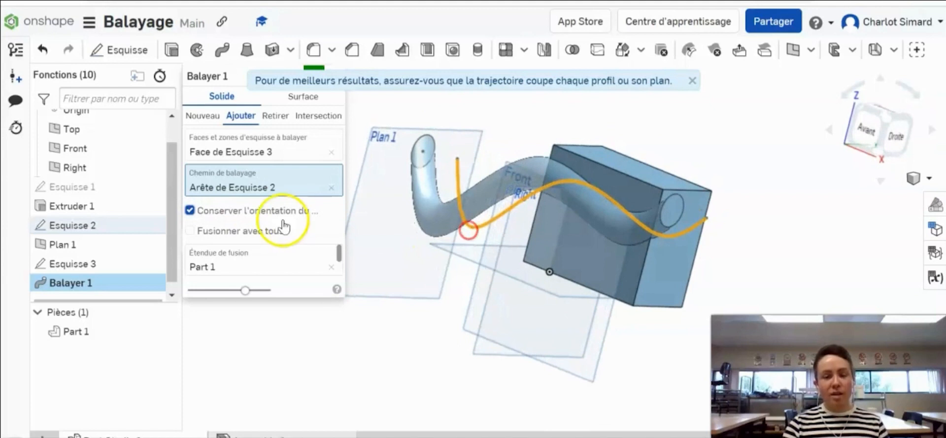
Try the sweep's operation as Nouveau, Ajouter and Retirer, ending on Intersection with the block
click(212, 118)
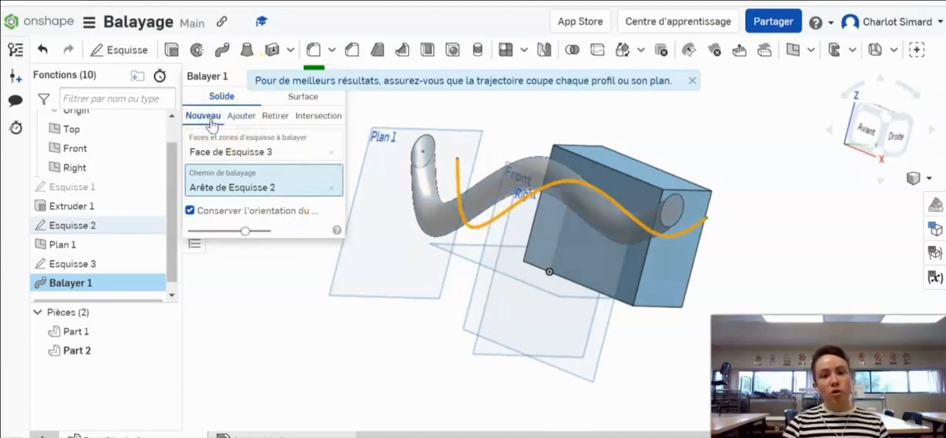
click(246, 117)
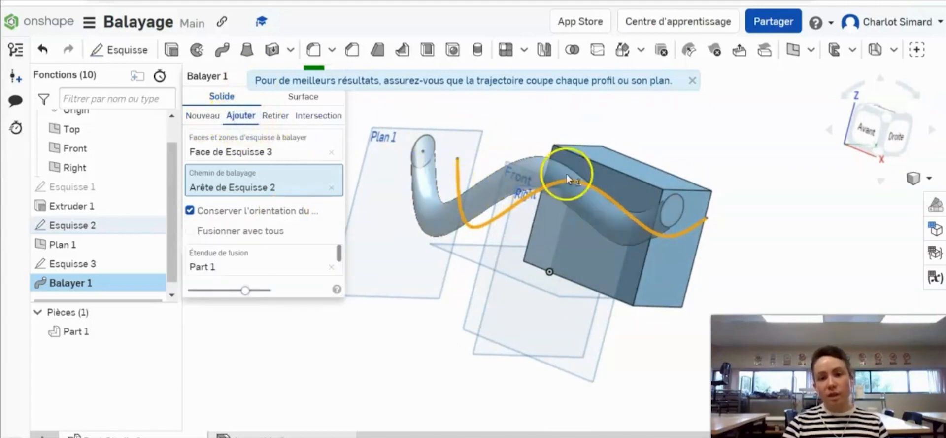
click(269, 118)
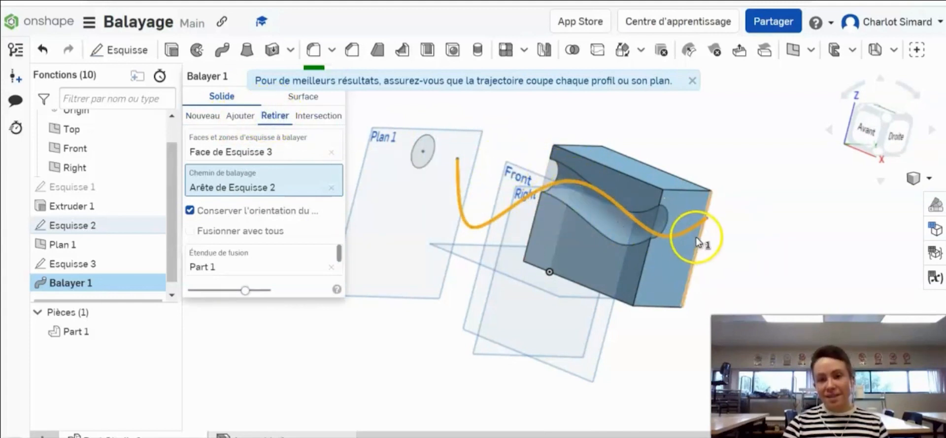
click(317, 115)
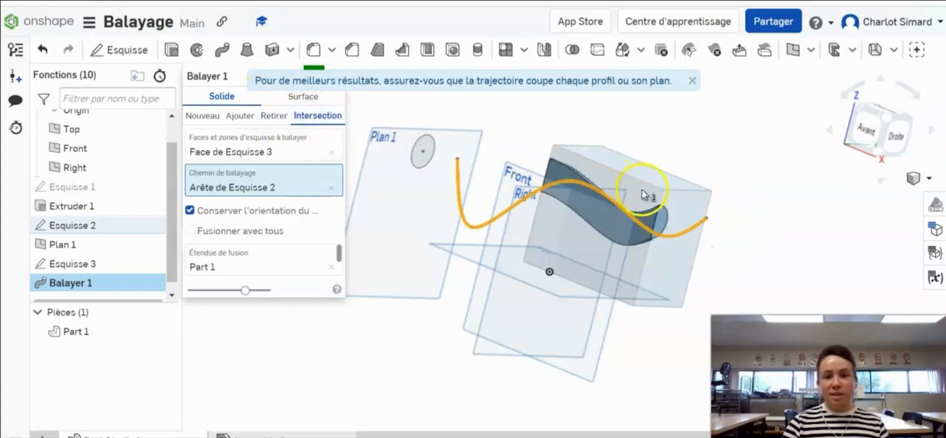
right_drag(735, 207, 655, 190)
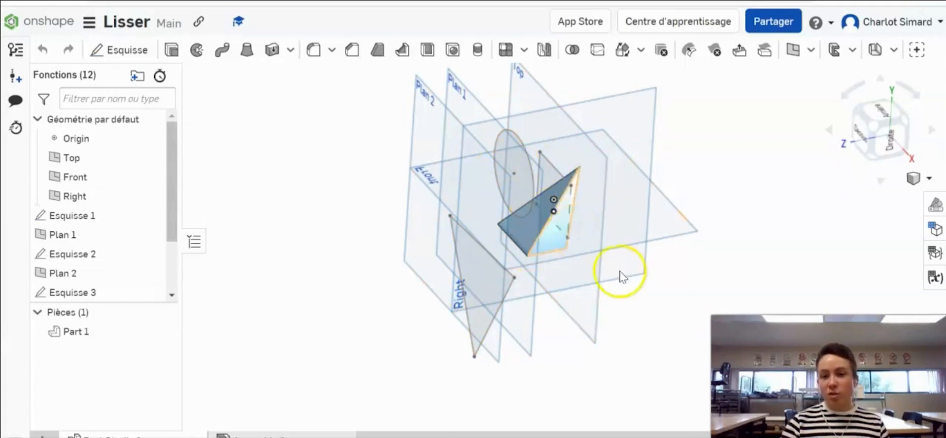
right_drag(614, 274, 588, 286)
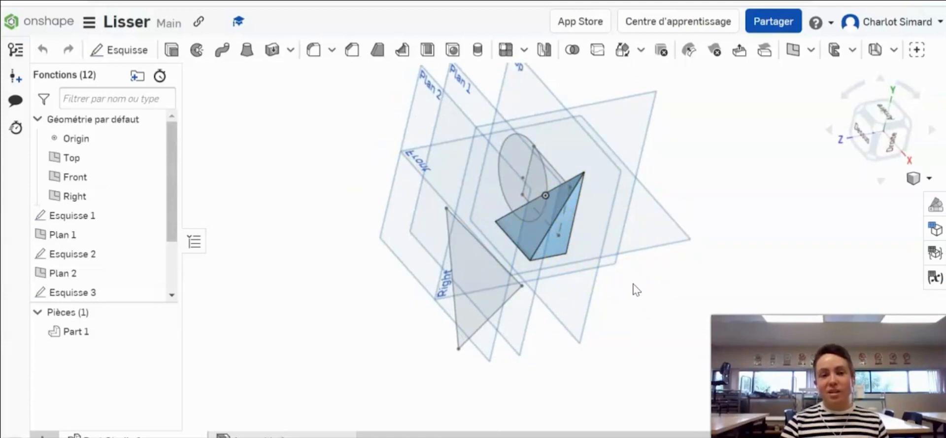
right_drag(637, 290, 613, 275)
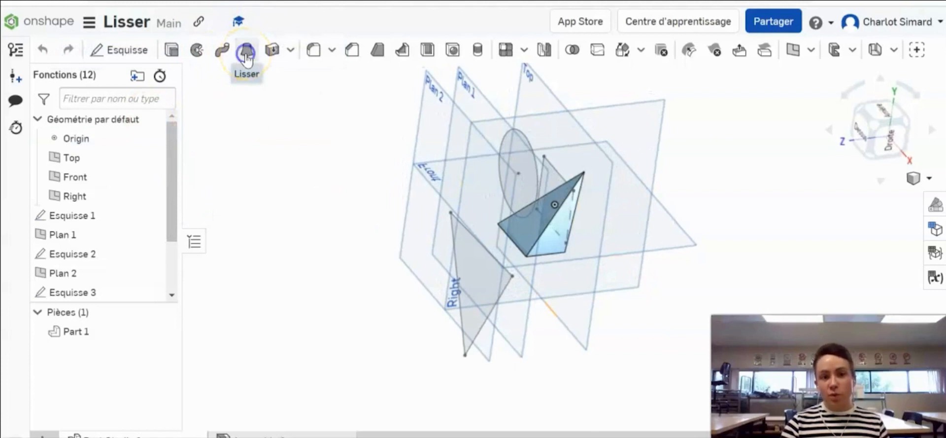
Loft a solid through the faces of Esquisse 1, Esquisse 2 and Esquisse 3, in that order
click(246, 54)
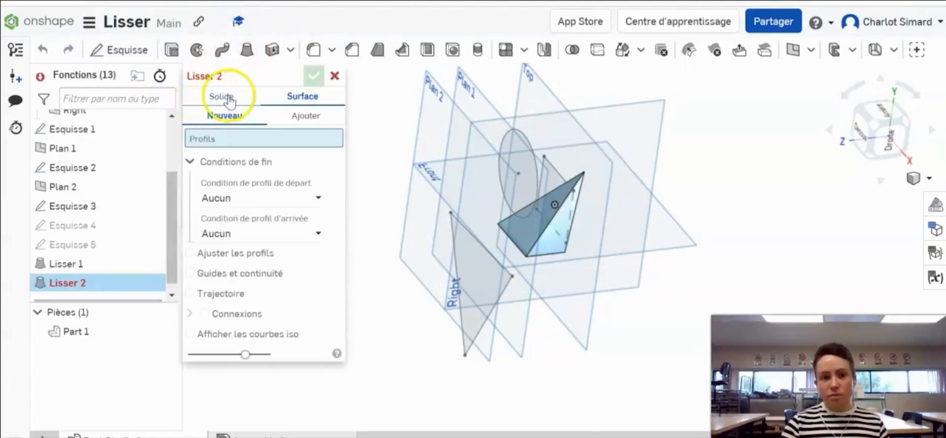
click(230, 99)
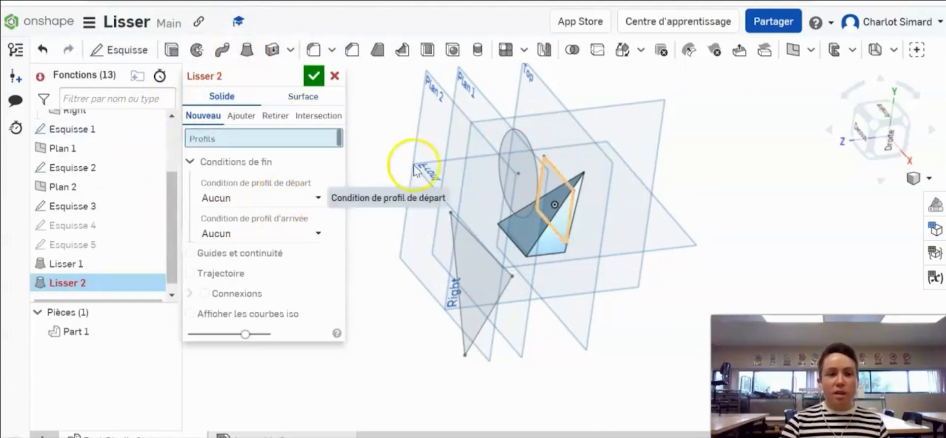
click(558, 177)
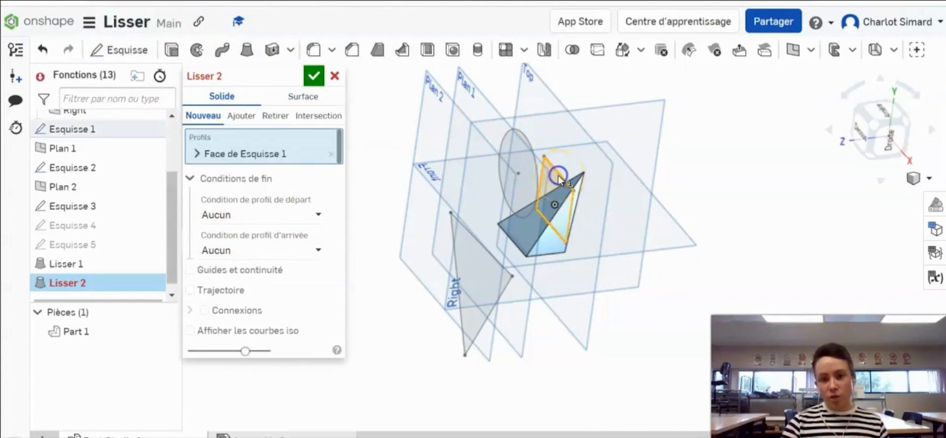
click(525, 164)
click(476, 275)
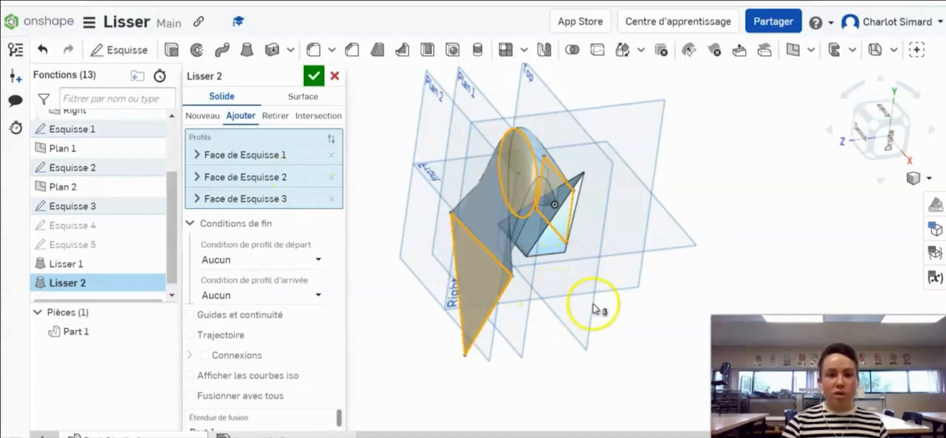
Try the loft's operation as Nouveau, Retirer and Intersection with the existing pyramid-shaped part
mouse_move(564, 304)
right_down()
mouse_move(543, 289)
mouse_move(513, 315)
mouse_move(505, 304)
mouse_move(499, 280)
mouse_move(519, 242)
mouse_move(533, 233)
mouse_move(566, 271)
mouse_move(539, 323)
mouse_move(628, 217)
mouse_move(676, 208)
mouse_move(703, 216)
mouse_move(735, 201)
mouse_move(714, 209)
right_up()
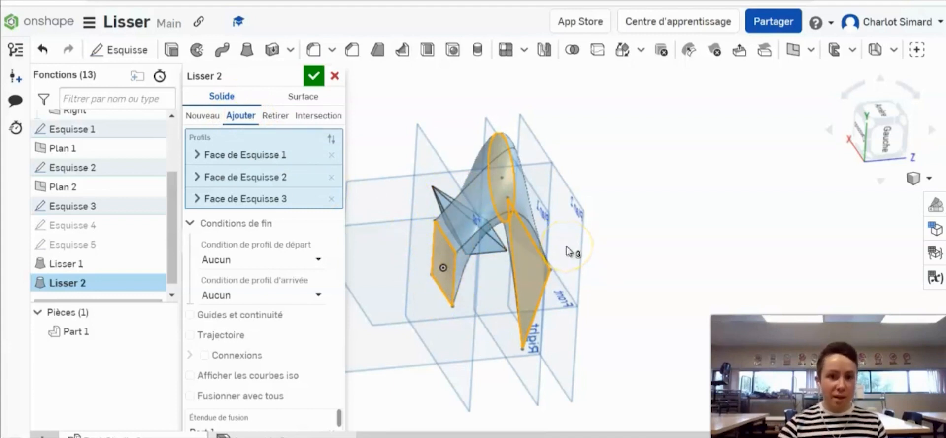
click(204, 116)
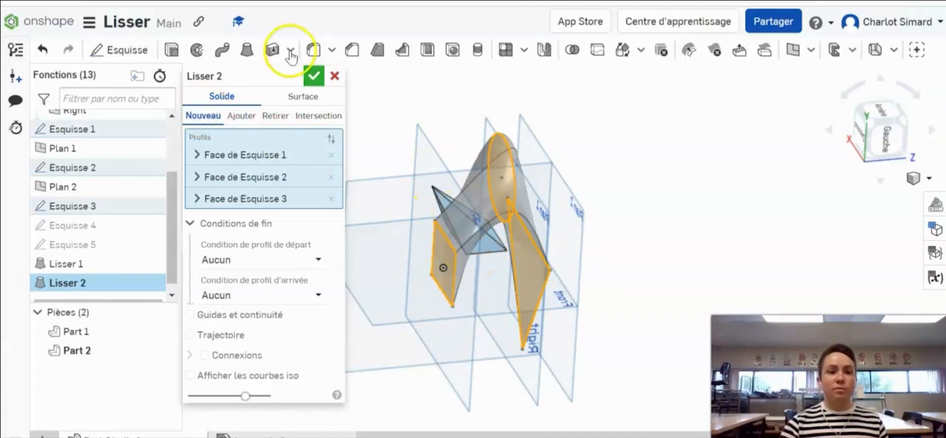
click(275, 115)
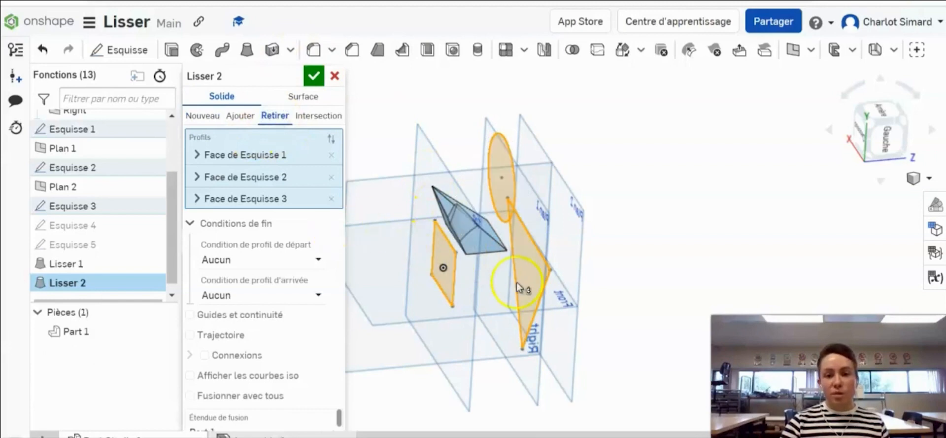
right_drag(477, 302, 434, 231)
click(315, 116)
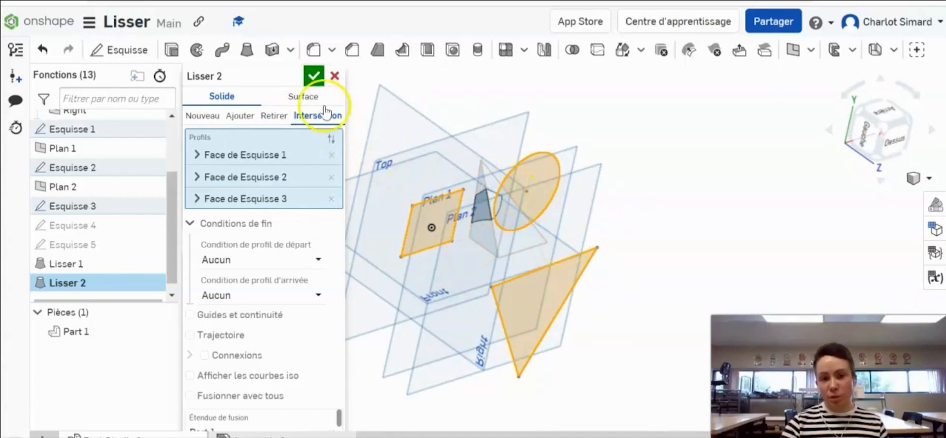
Set the loft's operation to Ajouter and accept the feature
click(241, 116)
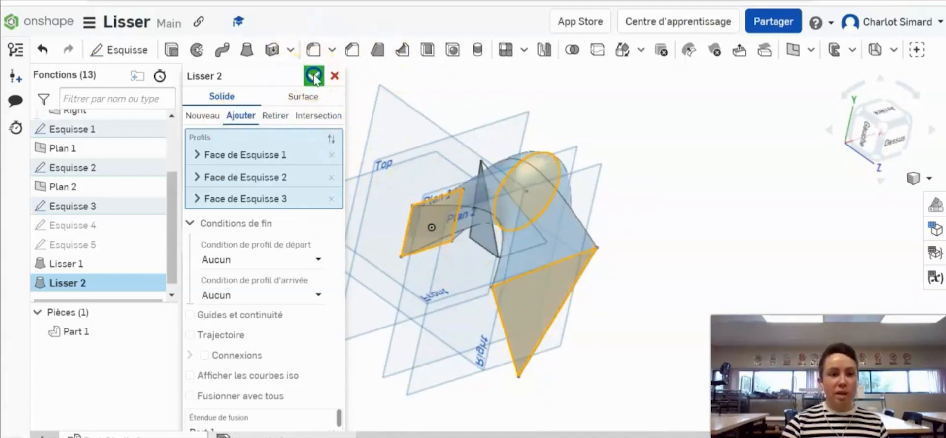
click(314, 77)
click(635, 266)
right_drag(636, 266, 555, 223)
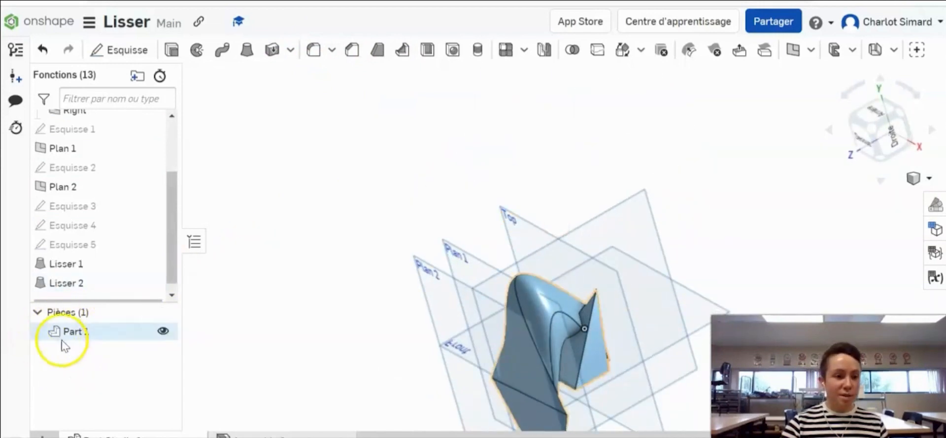
Reopen the Lisser 2 feature and switch its operation to Nouveau to make the loft a separate part
double_click(71, 283)
click(203, 116)
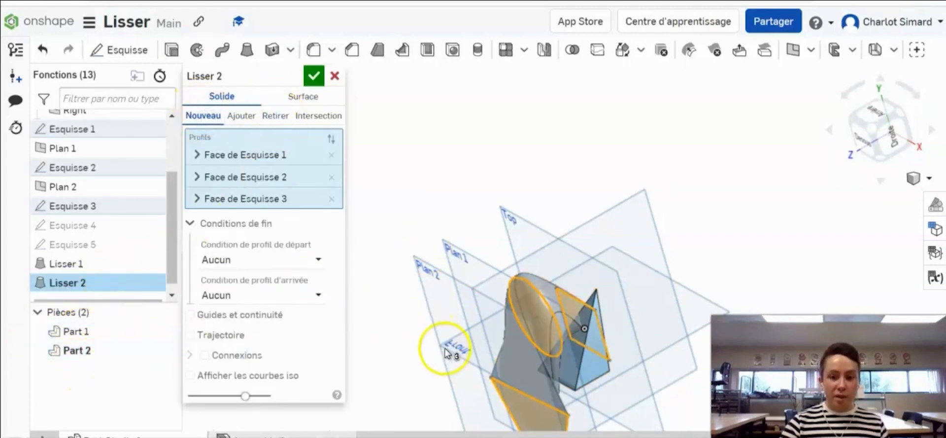
right_drag(446, 352, 491, 256)
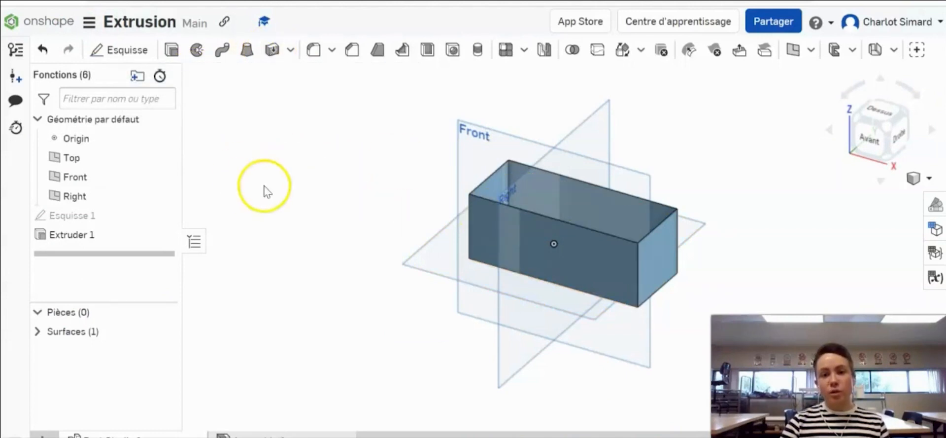
Thicken the wall faces of the extruded surface box by 5 mm in direction 1 as a new part
click(343, 167)
right_drag(343, 167, 347, 188)
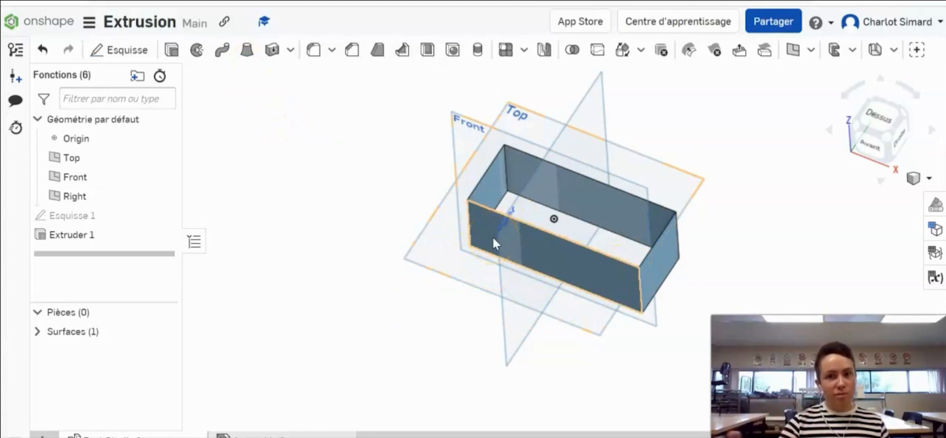
click(272, 49)
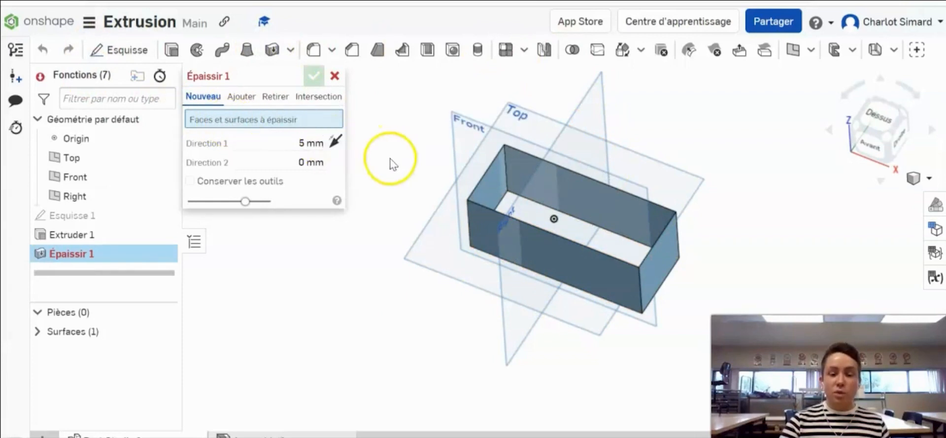
click(487, 183)
click(567, 179)
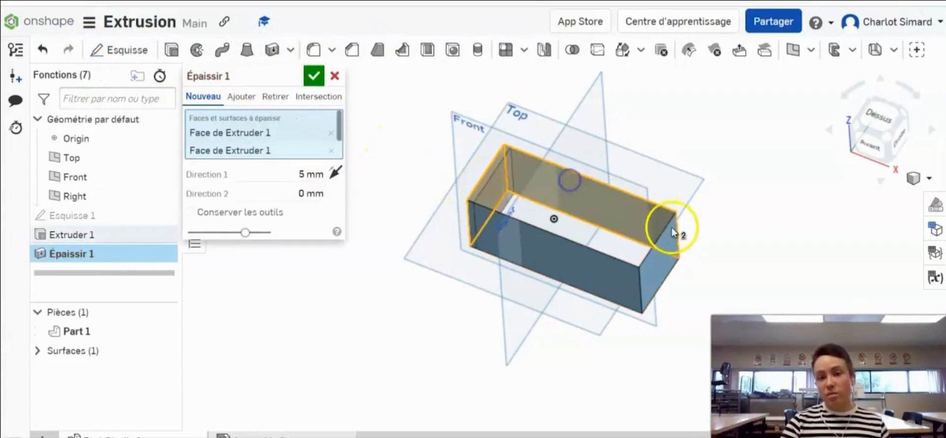
click(606, 272)
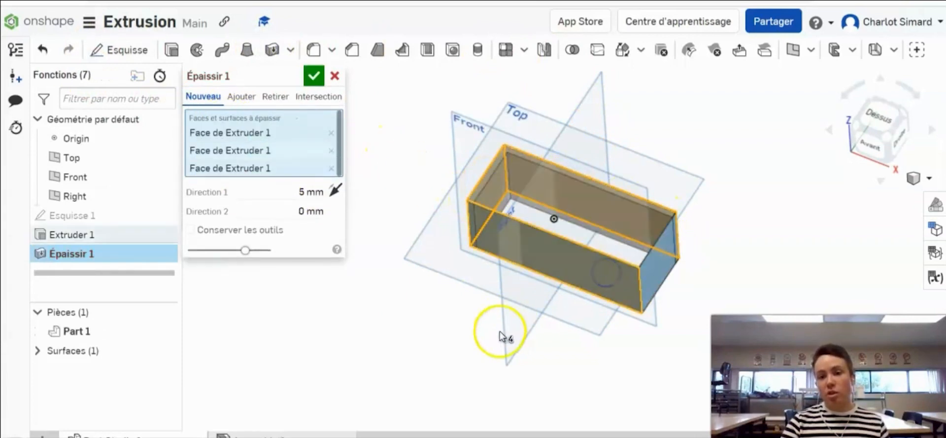
scroll(500, 320, up, 3)
scroll(501, 294, down, 3)
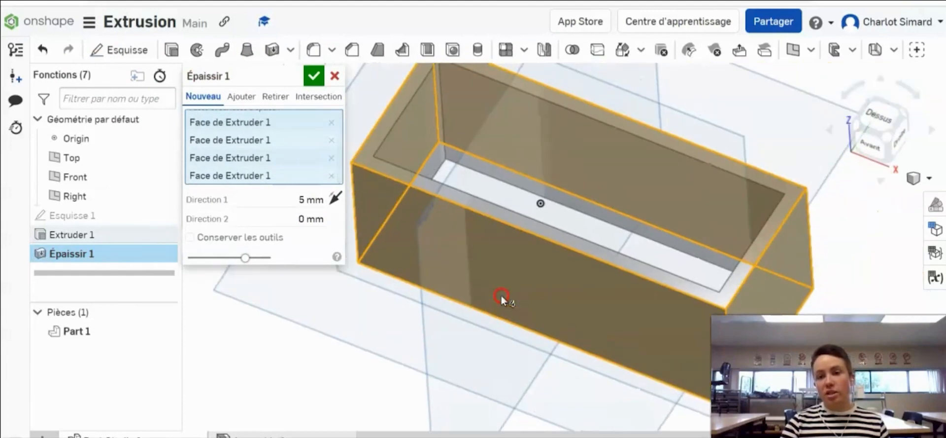
click(312, 74)
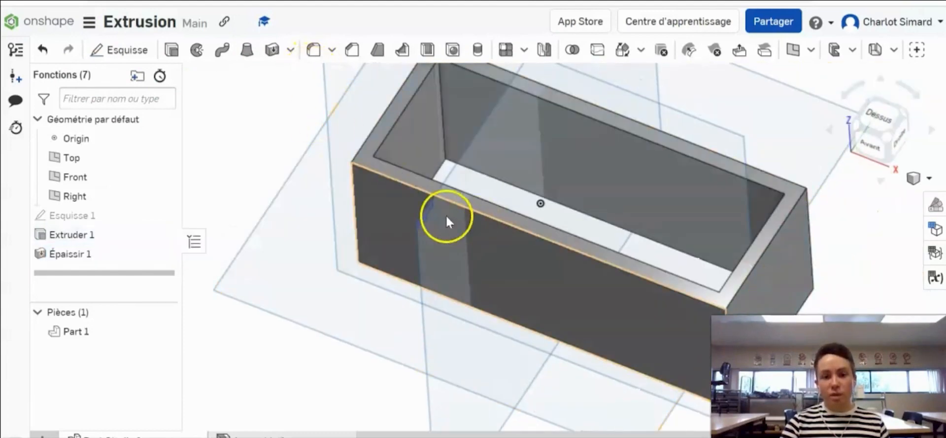
mouse_move(439, 283)
right_down()
mouse_move(451, 263)
mouse_move(435, 269)
right_up()
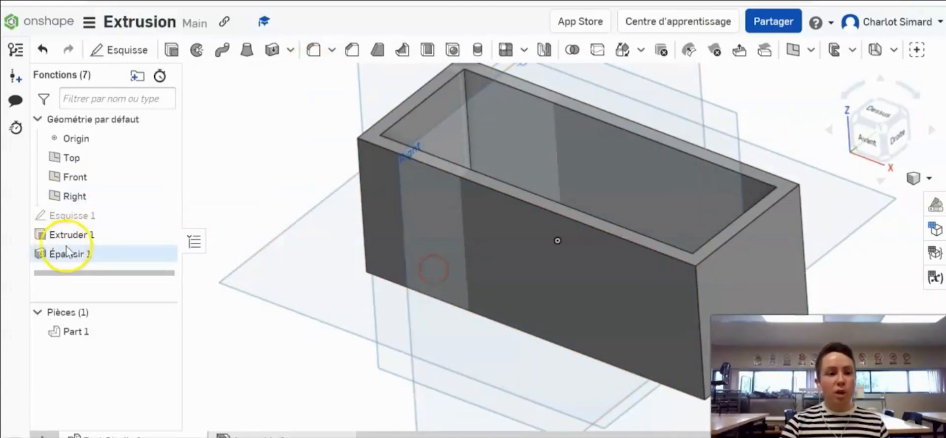
Delete the Épaissir 1 feature and change Extruder 1 to a Mince extrusion with 5 mm walls and 50 mm depth
double_click(88, 251)
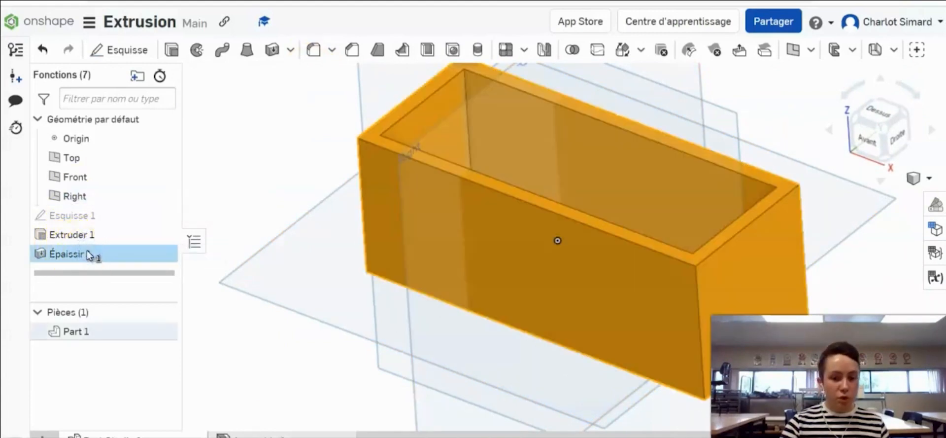
key(Delete)
double_click(87, 235)
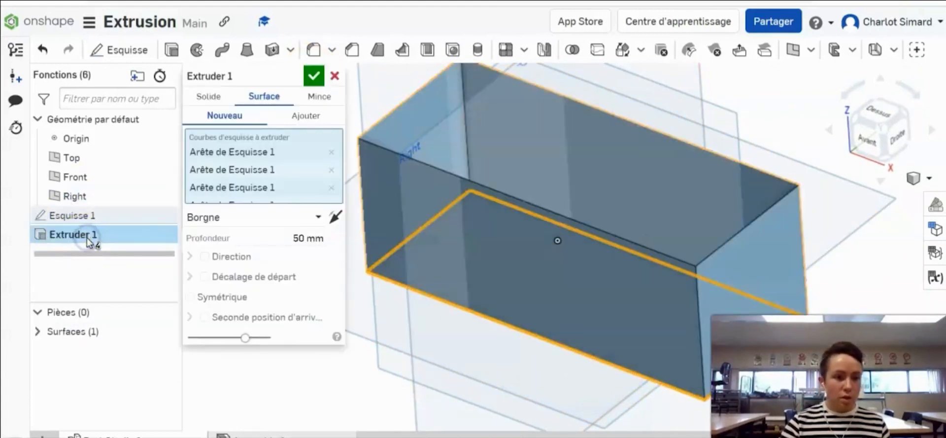
click(338, 95)
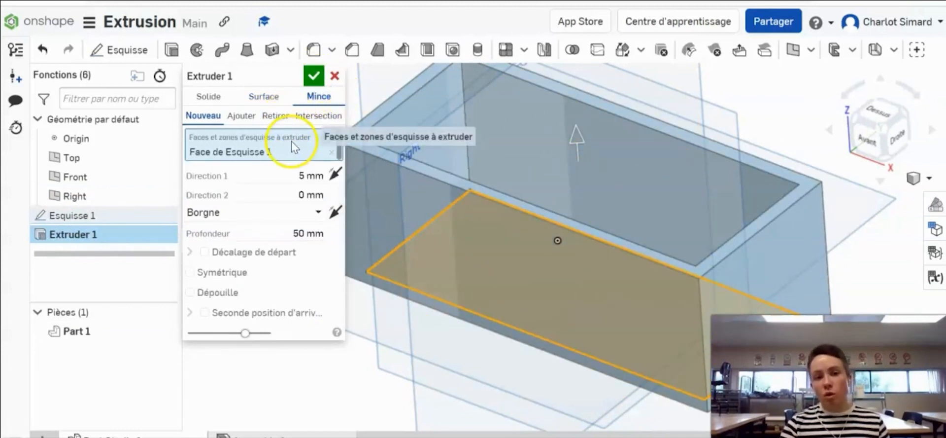
click(314, 76)
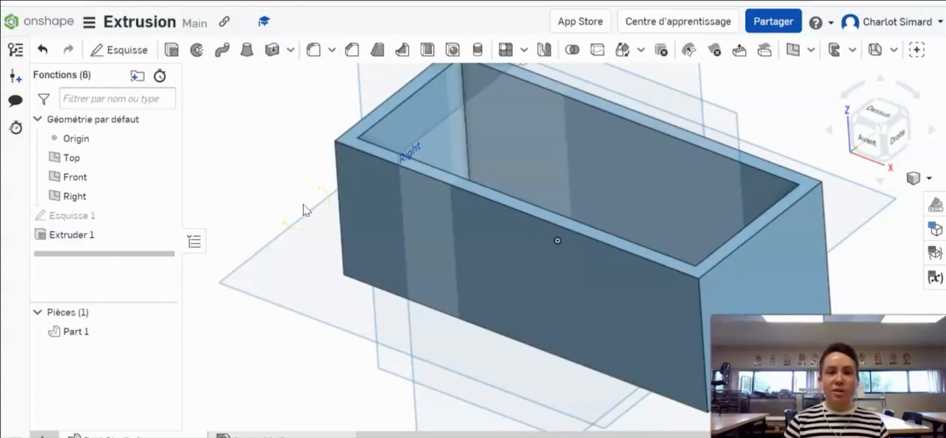